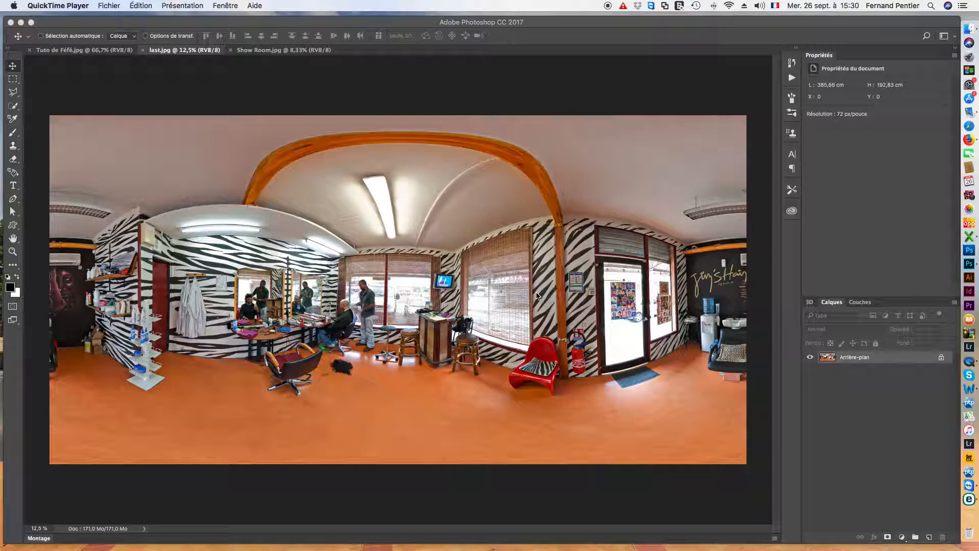
{"action": "left_click", "coordinate": [13, 252]}
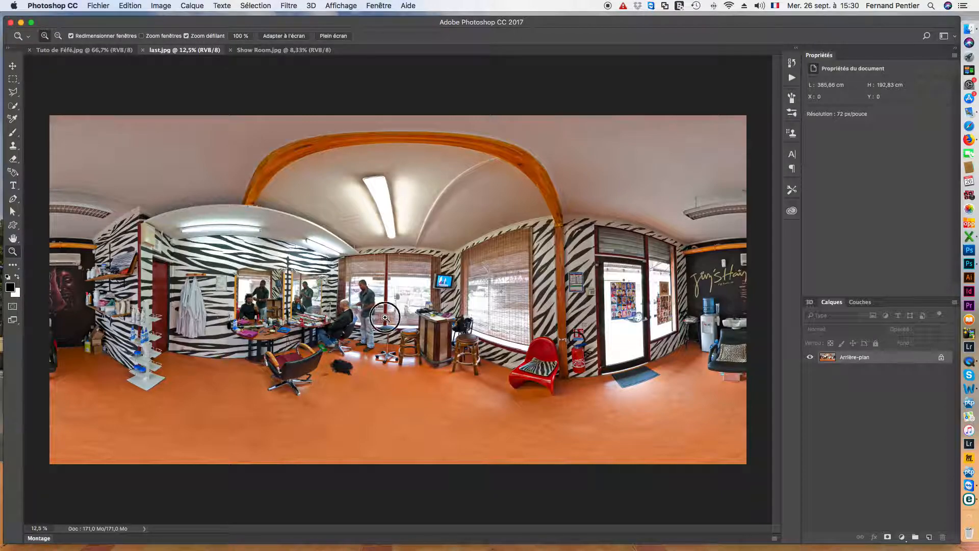
{"action": "left_click", "coordinate": [391, 317]}
{"action": "left_click", "coordinate": [390, 316]}
{"action": "left_click_drag", "start_coordinate": [662, 318], "coordinate": [281, 320]}
{"action": "left_click_drag", "start_coordinate": [420, 326], "coordinate": [61, 326]}
{"action": "left_click", "coordinate": [316, 260]}
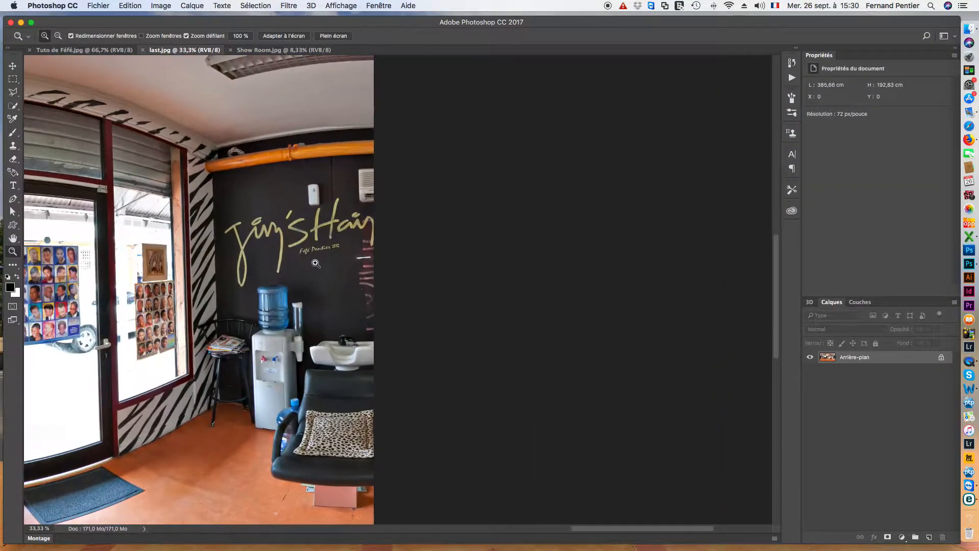
{"action": "left_click", "coordinate": [318, 258]}
{"action": "left_click", "coordinate": [317, 259]}
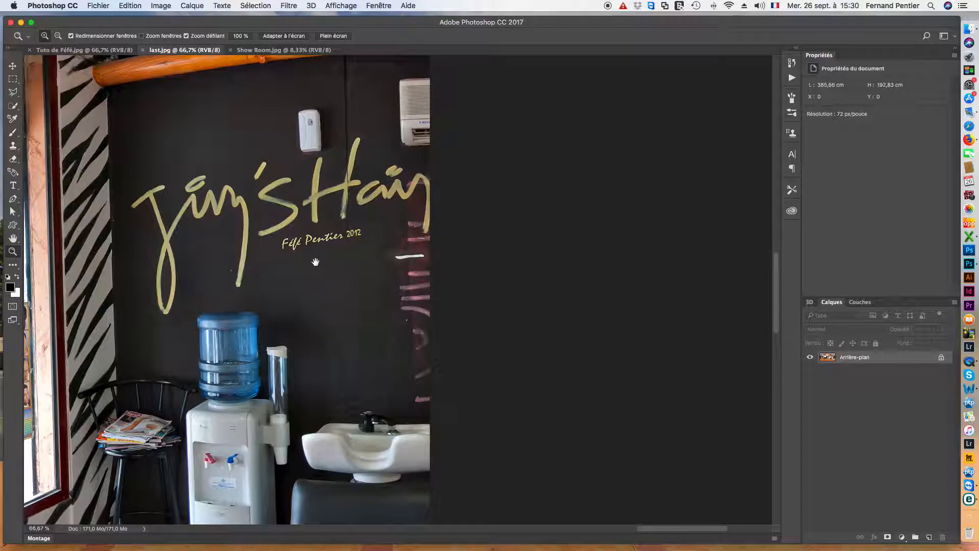
{"action": "left_click_drag", "start_coordinate": [317, 258], "coordinate": [476, 299]}
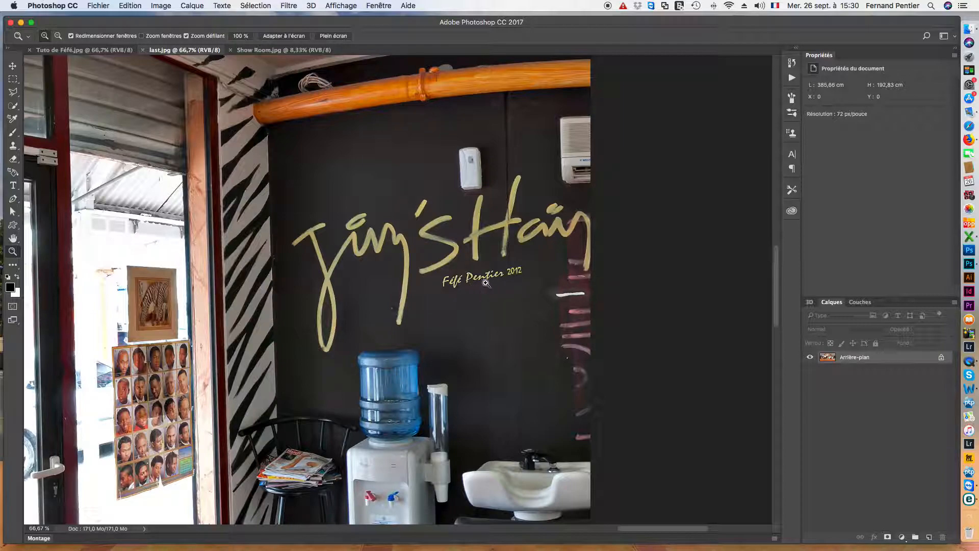
Step: Set the Type tool's font family to Birch Std and return to the Move tool
{"action": "left_click", "coordinate": [14, 188]}
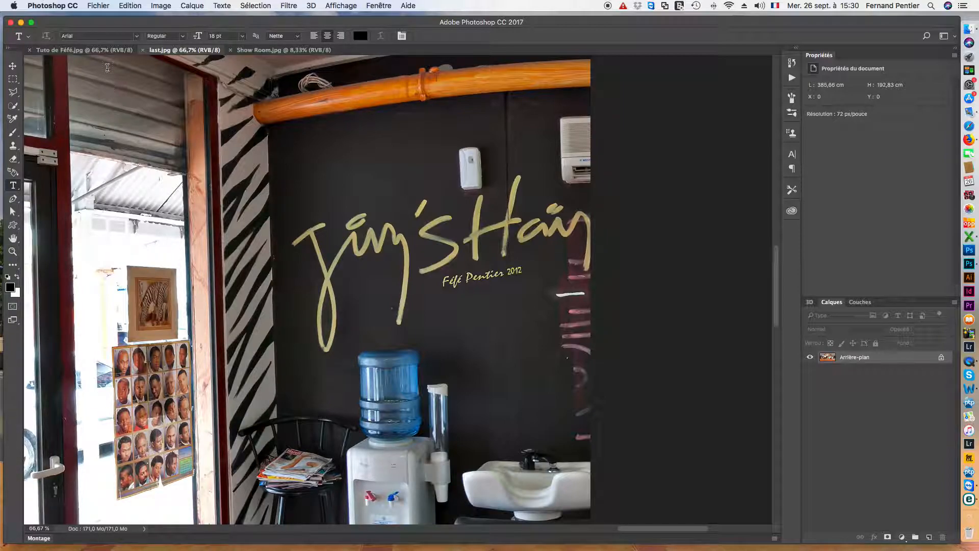
{"action": "left_click", "coordinate": [136, 37]}
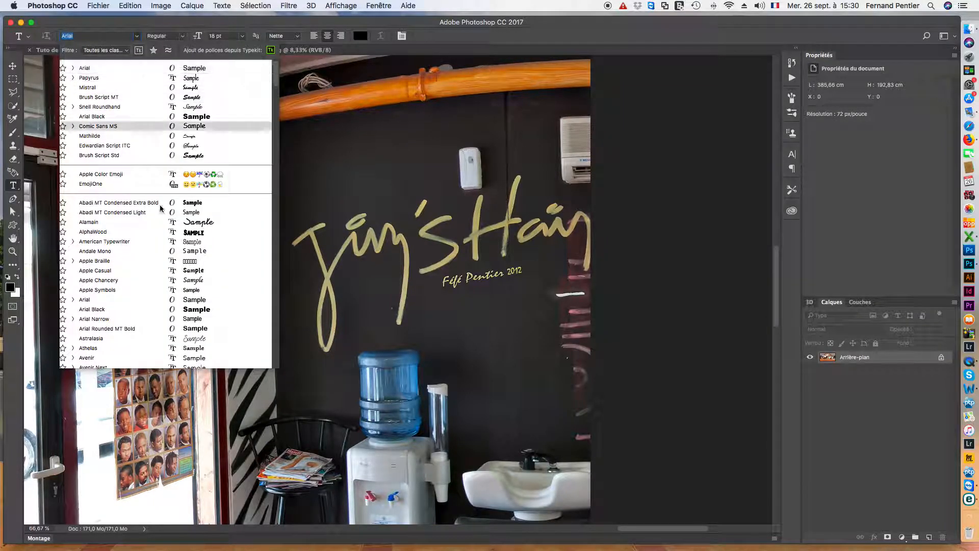
{"action": "scroll", "coordinate": [174, 233], "scroll_direction": "down", "scroll_amount": 10}
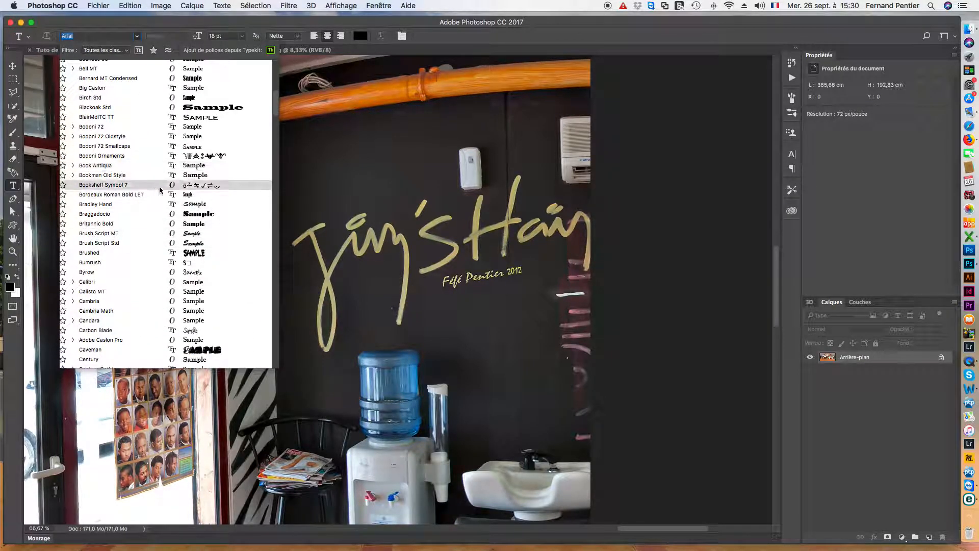
{"action": "key", "text": "Return"}
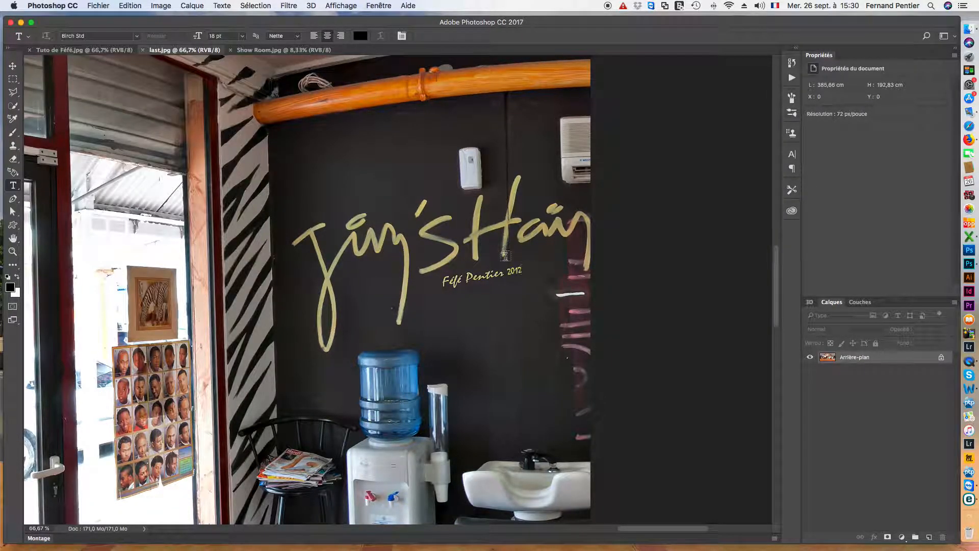
{"action": "left_click", "coordinate": [12, 65]}
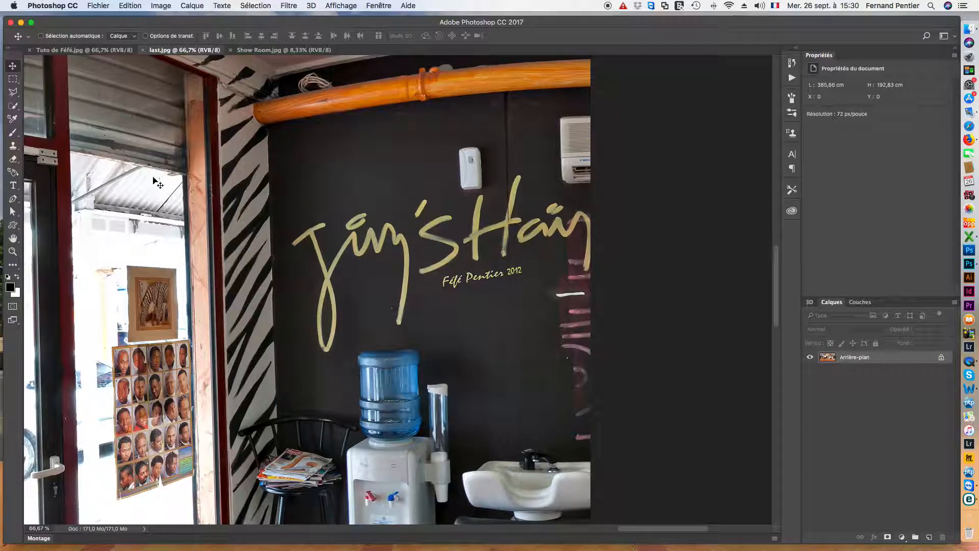
{"action": "left_click", "coordinate": [13, 79]}
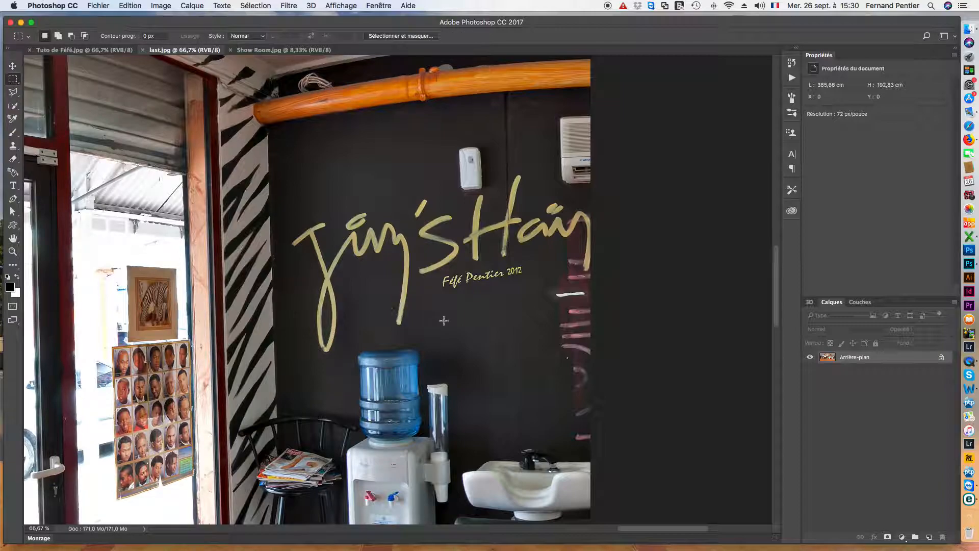
{"action": "left_click_drag", "start_coordinate": [429, 260], "coordinate": [541, 296]}
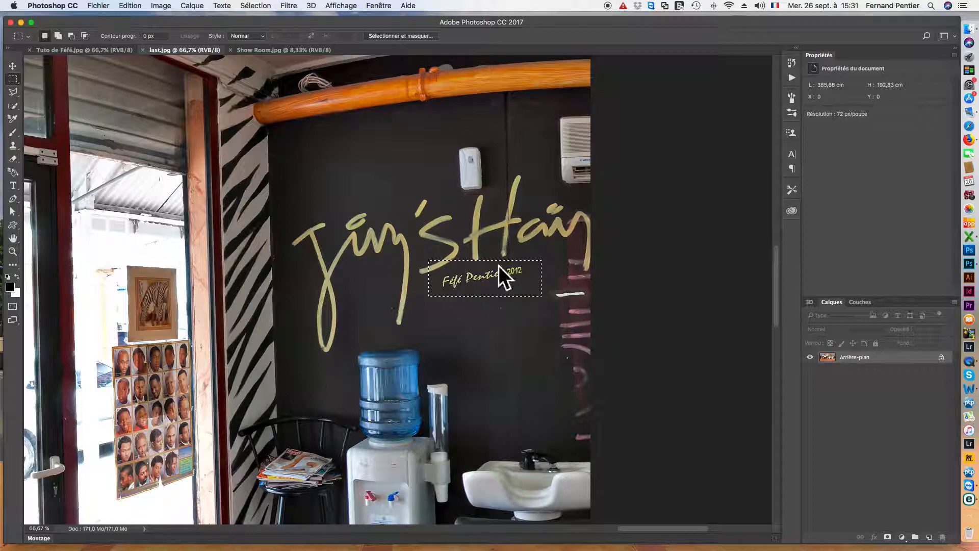
{"action": "left_click", "coordinate": [519, 271]}
{"action": "left_click", "coordinate": [13, 92]}
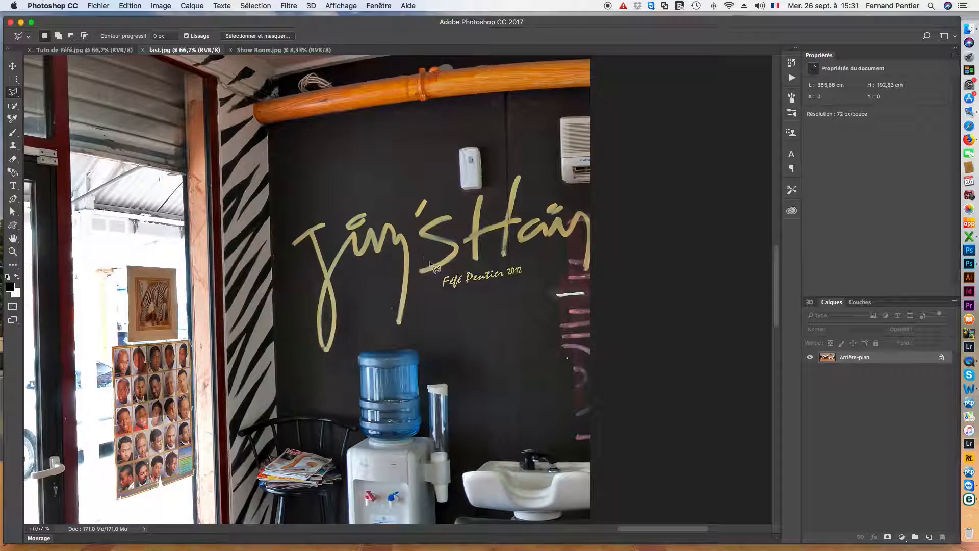
{"action": "left_click", "coordinate": [437, 276]}
{"action": "left_click", "coordinate": [524, 262]}
{"action": "left_click", "coordinate": [526, 275]}
{"action": "left_click", "coordinate": [438, 288]}
{"action": "left_click", "coordinate": [222, 6]}
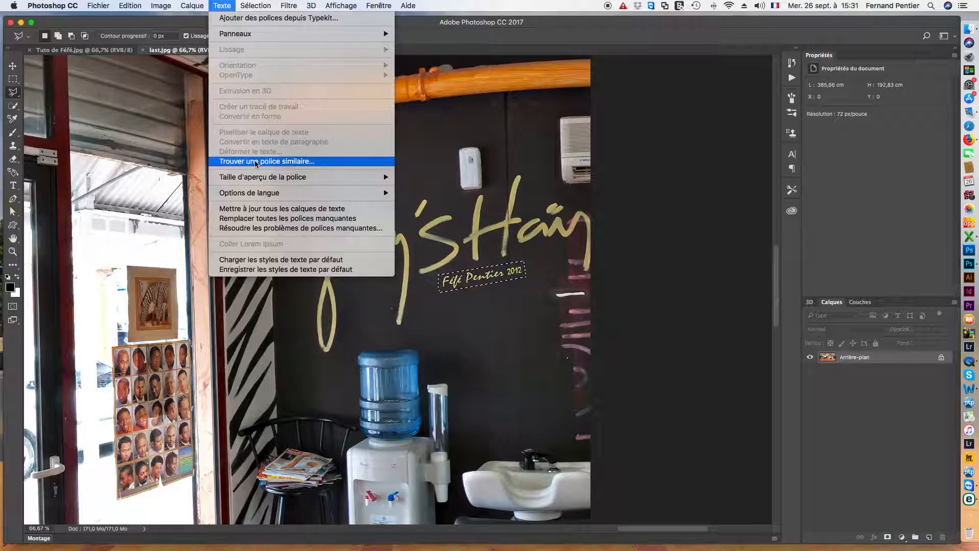
Step: Match the signature's lettering with Trouver une police similaire and choose Mistral Regular
{"action": "left_click", "coordinate": [256, 161]}
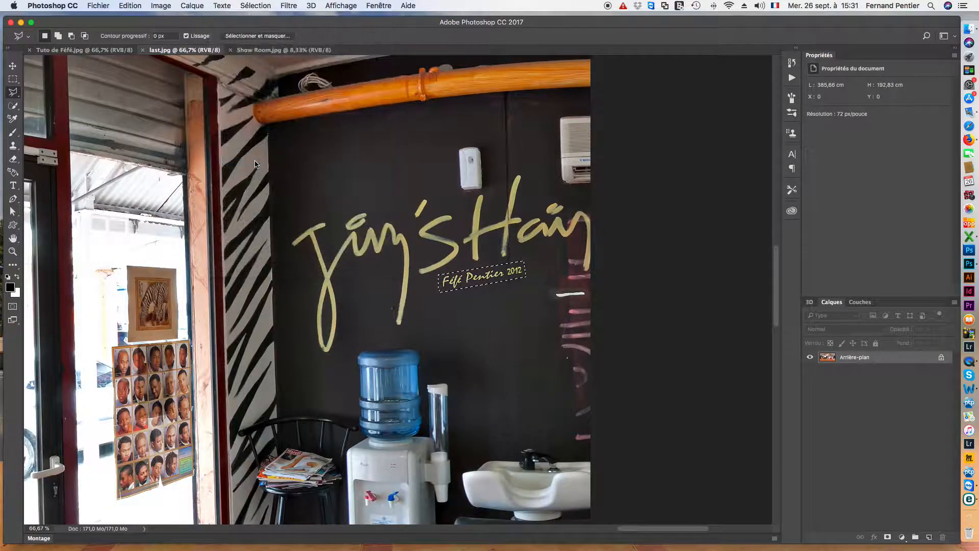
{"action": "left_click_drag", "start_coordinate": [269, 68], "coordinate": [301, 84]}
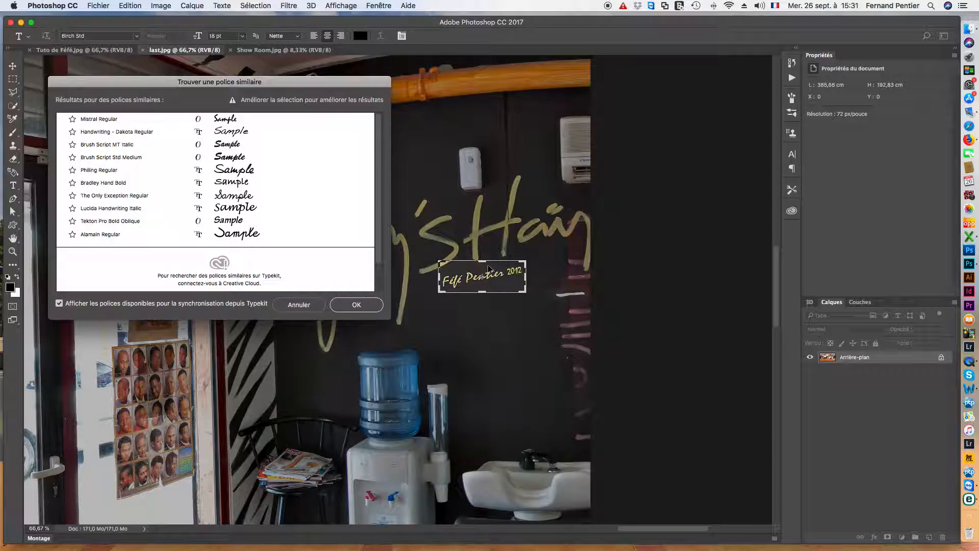
{"action": "left_click_drag", "start_coordinate": [481, 261], "coordinate": [483, 290]}
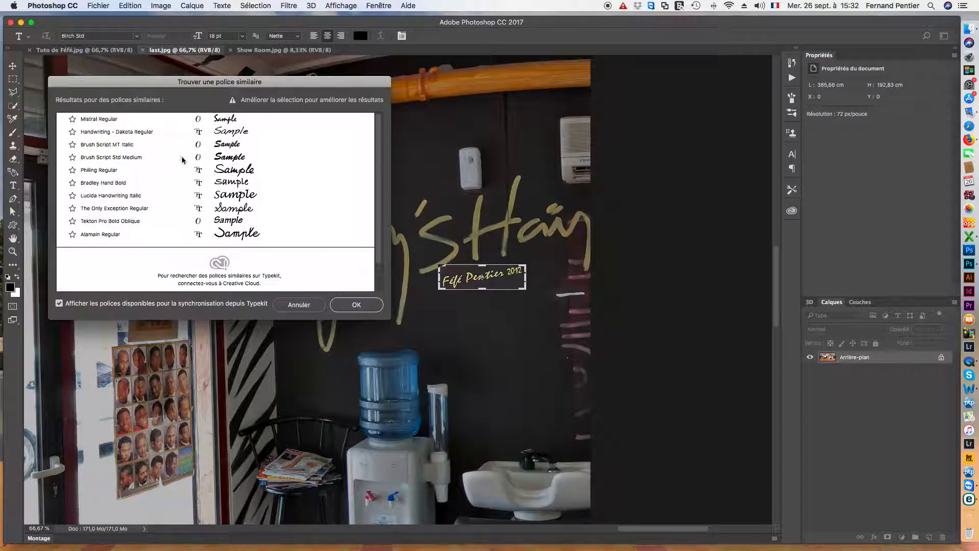
{"action": "left_click", "coordinate": [106, 121]}
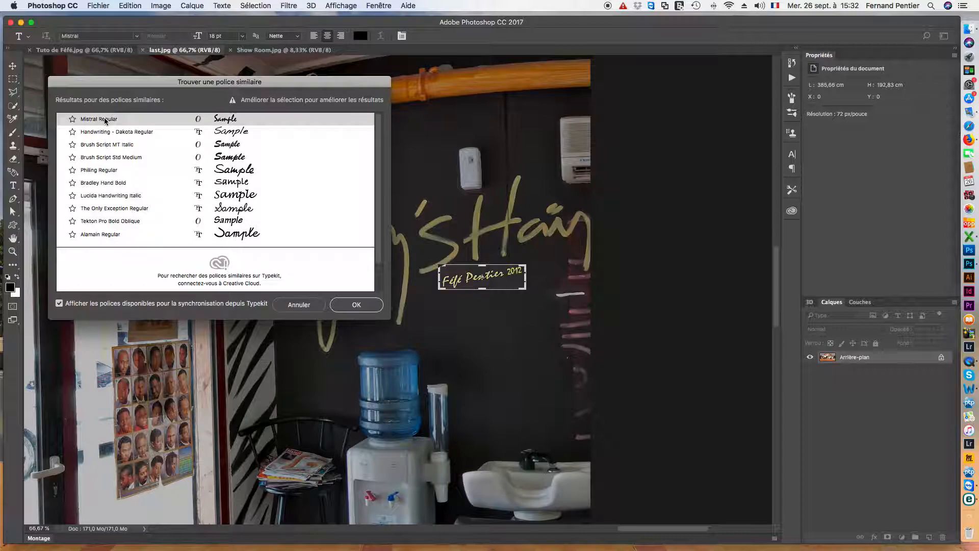
Step: Confirm Mistral, deselect, and set the text colour to the sign's sampled gold, b9ad73
{"action": "left_click", "coordinate": [351, 305]}
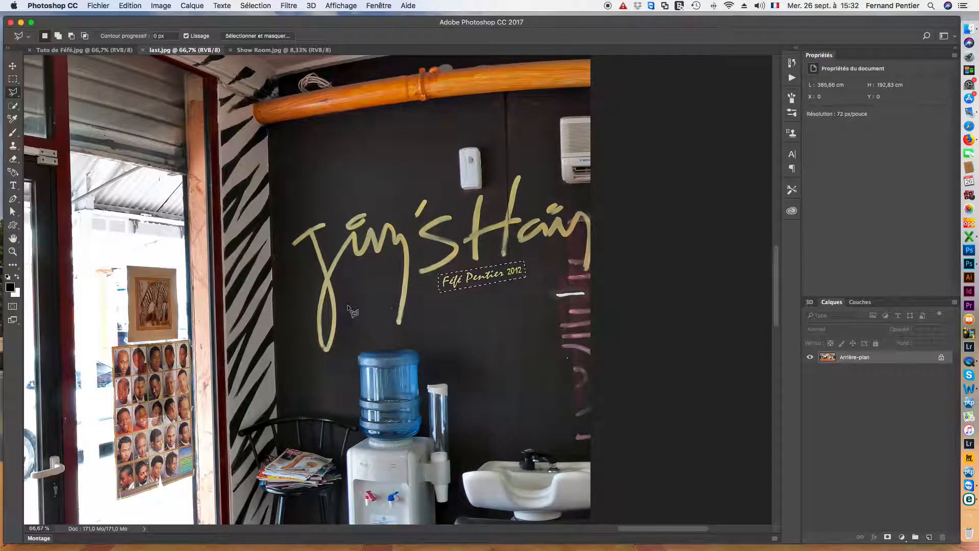
{"action": "key", "text": "super+d"}
{"action": "left_click", "coordinate": [12, 187]}
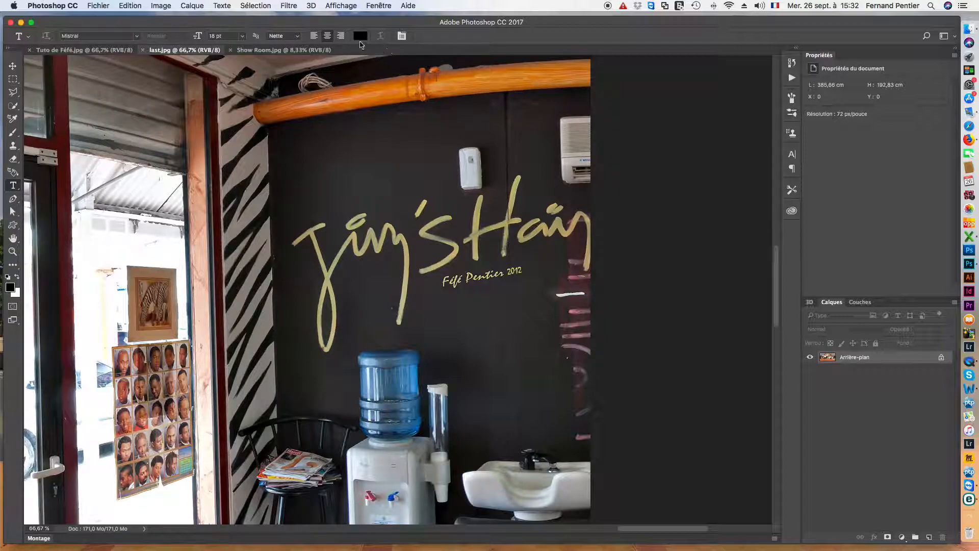
{"action": "left_click", "coordinate": [360, 36]}
{"action": "left_click", "coordinate": [712, 243]}
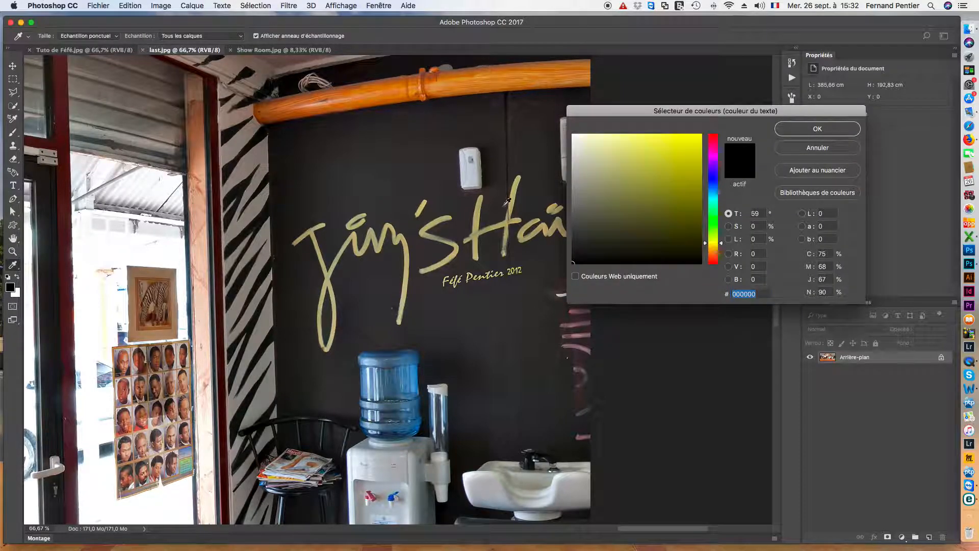
{"action": "left_click", "coordinate": [475, 223]}
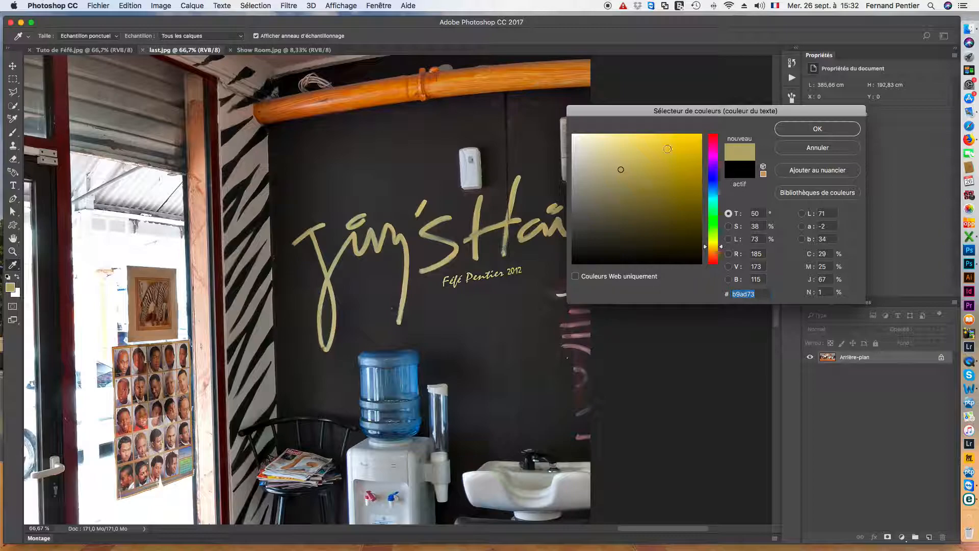
{"action": "left_click", "coordinate": [640, 141]}
{"action": "left_click", "coordinate": [801, 131]}
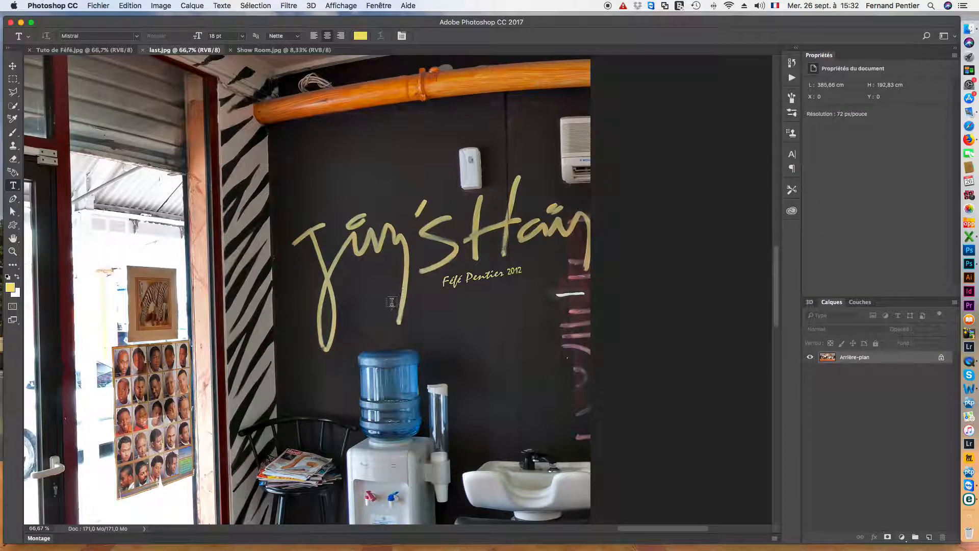
{"action": "left_click", "coordinate": [444, 305]}
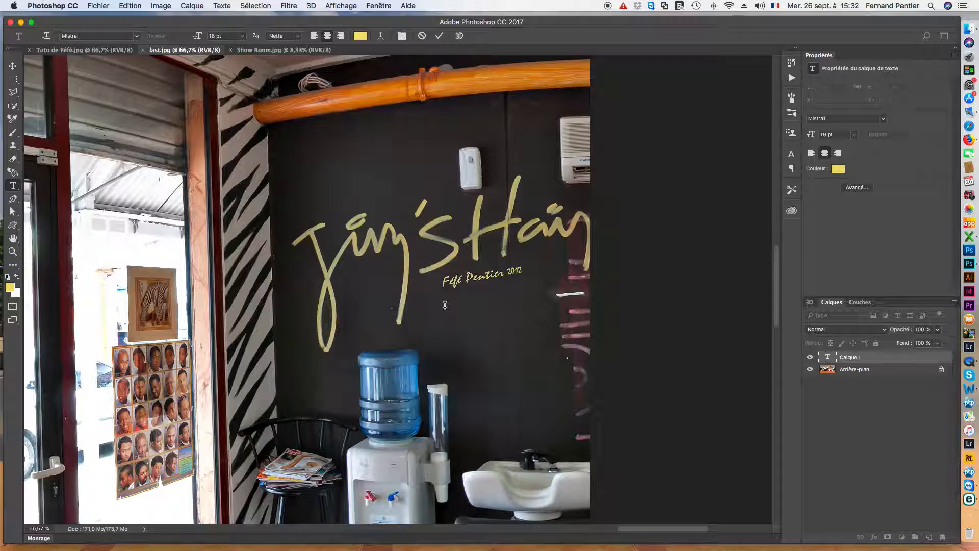
{"action": "left_click", "coordinate": [13, 66]}
{"action": "key", "text": "super+t"}
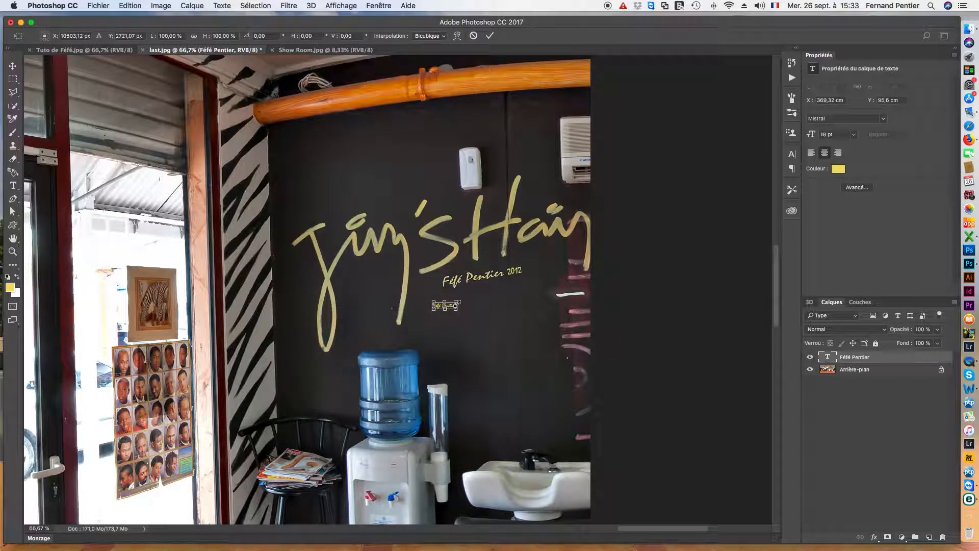
{"action": "left_click_drag", "start_coordinate": [457, 301], "coordinate": [493, 297]}
{"action": "key", "text": "Return"}
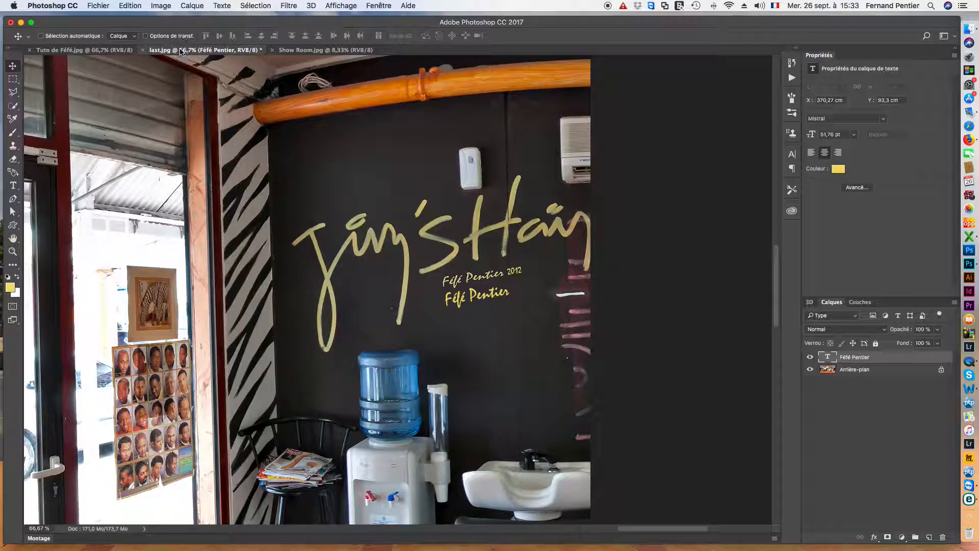
Step: Switch to Show Room.jpg and view it full screen, fitted to the screen width
{"action": "left_click", "coordinate": [321, 51]}
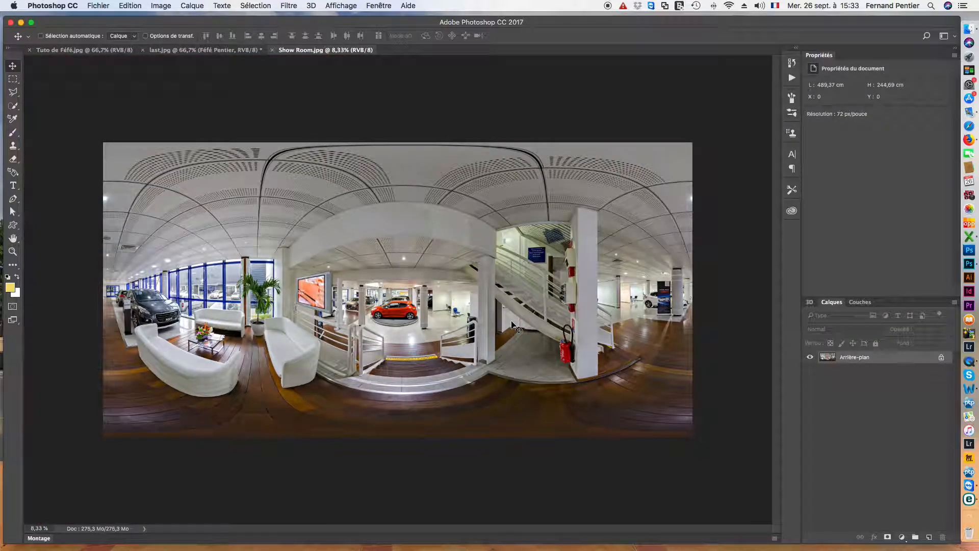
{"action": "key", "text": "f"}
{"action": "key", "text": "f"}
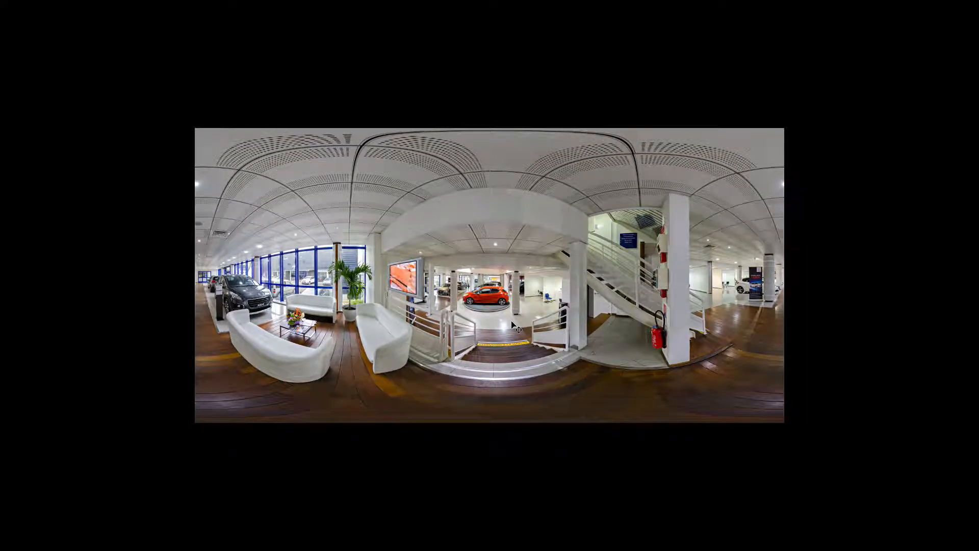
{"action": "key", "text": "ctrl+0"}
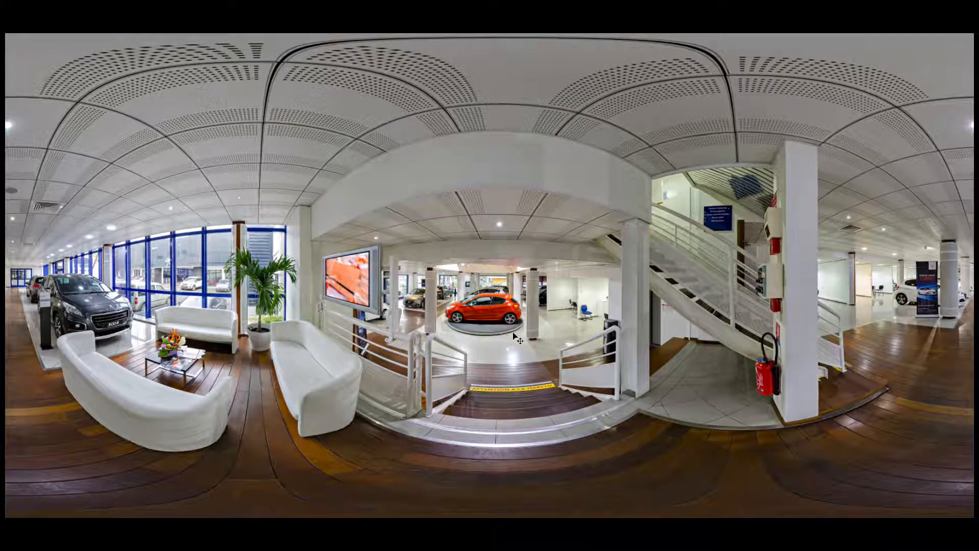